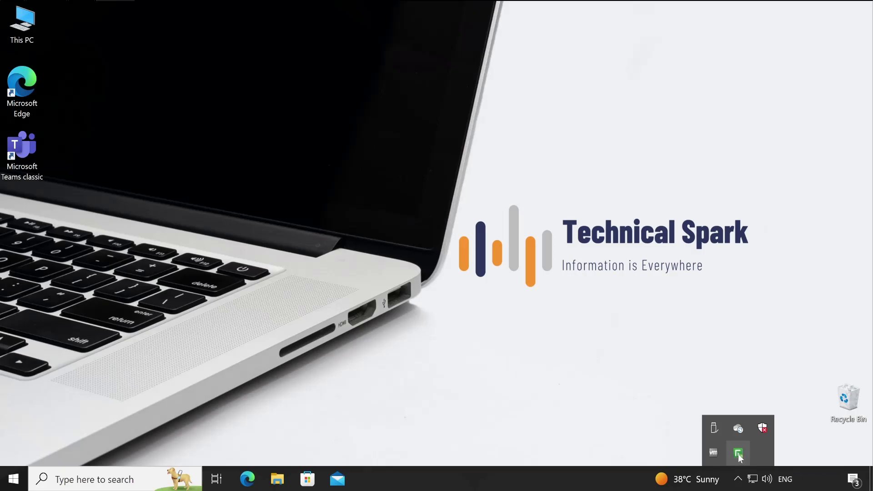
# Open the DLP Endpoint window from the tray menu, showing Connected, Default Profile Enabled, Discovery Disabled.
pyautogui.rightClick(739, 455)
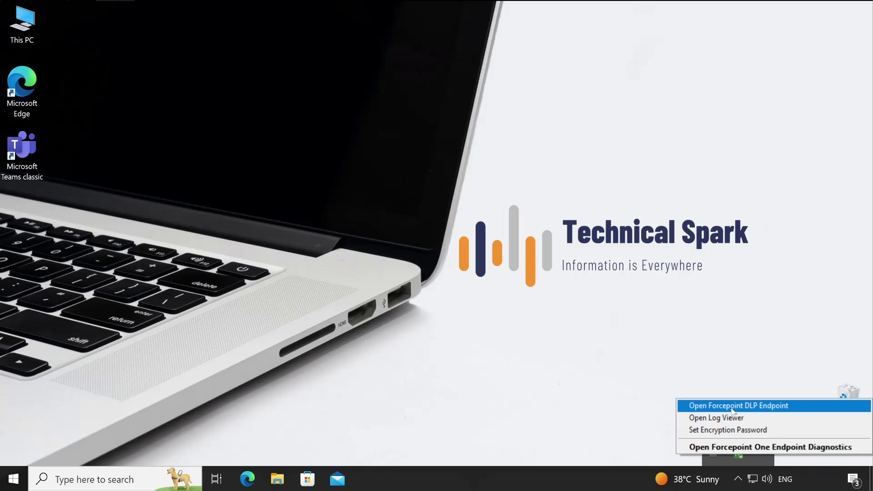
pyautogui.click(733, 406)
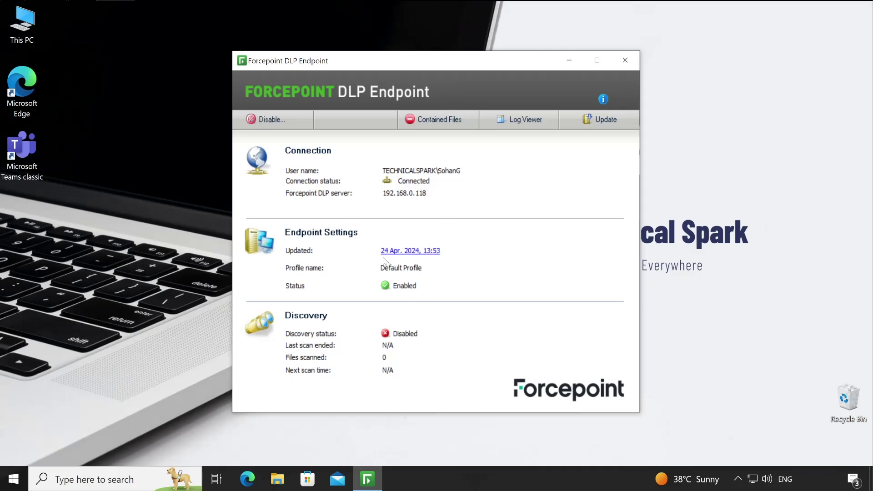
pyautogui.click(408, 253)
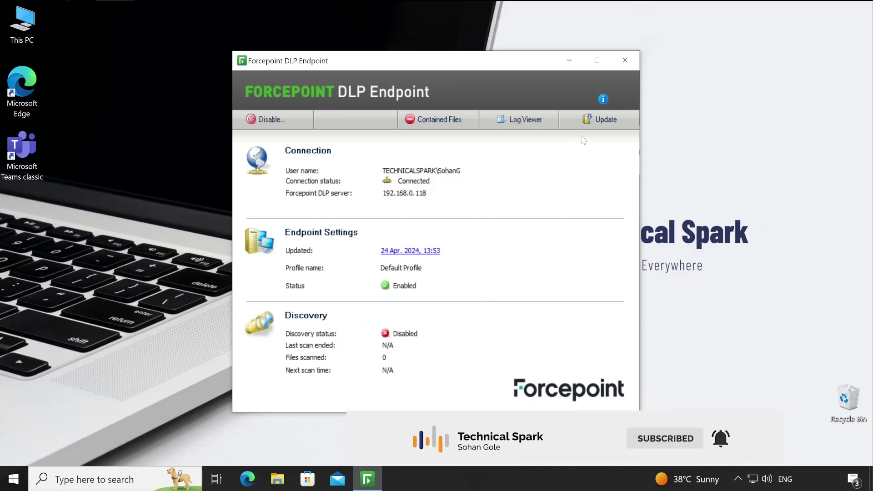
# Schedule an endpoint settings update twice, acknowledging each 'Update process has been scheduled' message.
pyautogui.click(612, 125)
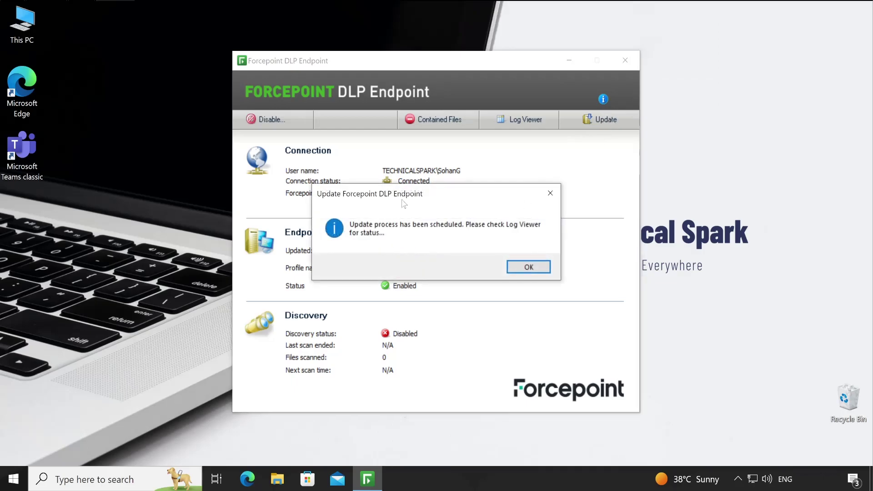
pyautogui.moveTo(403, 200); pyautogui.dragTo(406, 309)
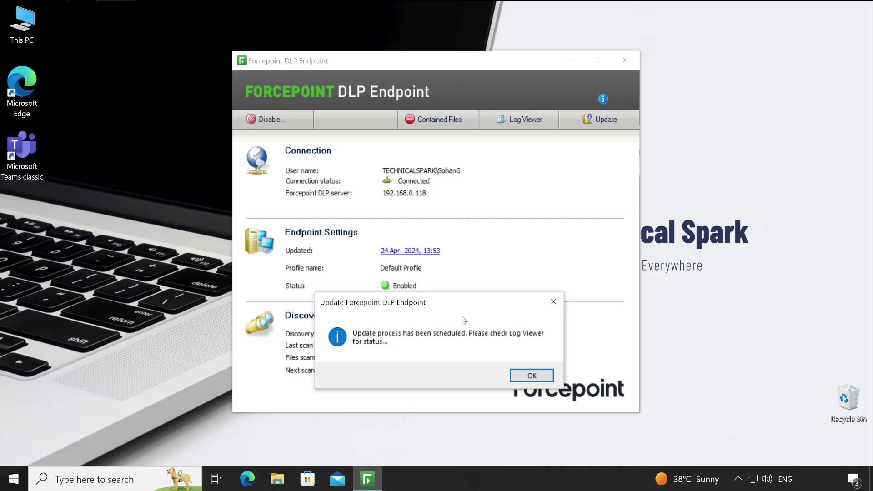
pyautogui.click(517, 376)
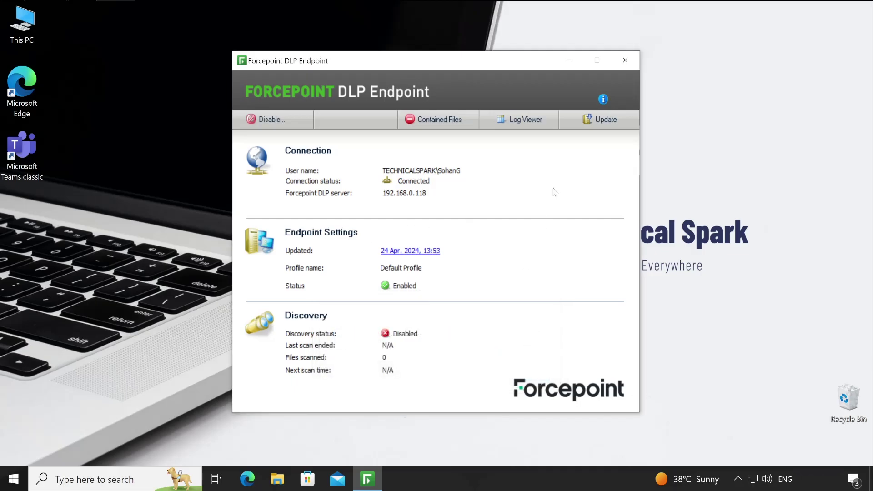
pyautogui.click(607, 123)
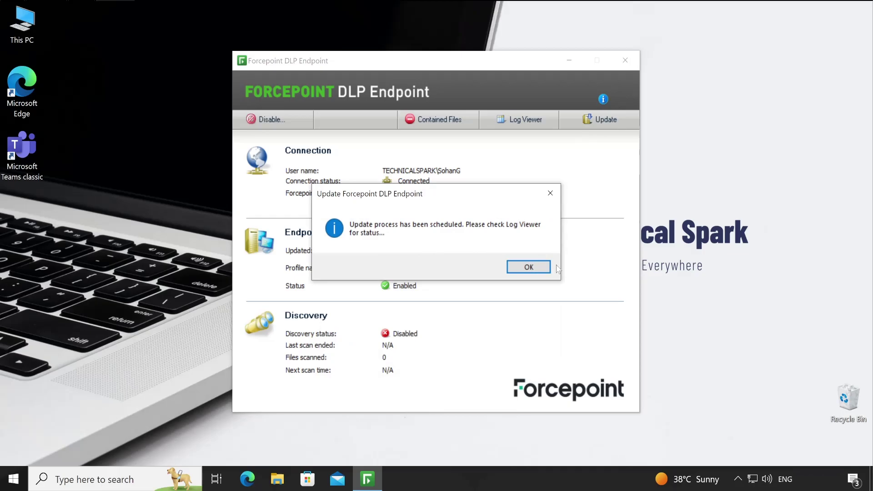
pyautogui.click(523, 268)
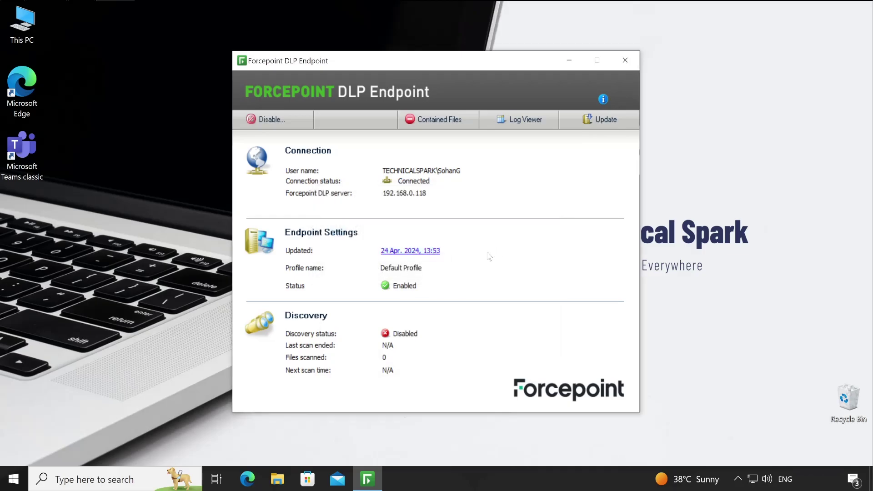
# Review the system log entries in Log Viewer.
pyautogui.click(533, 120)
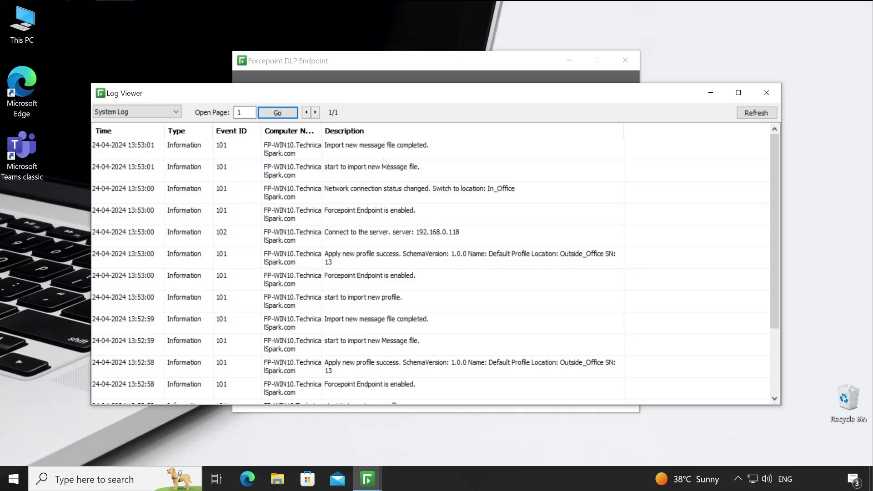
pyautogui.scroll(-2, 398, 223)
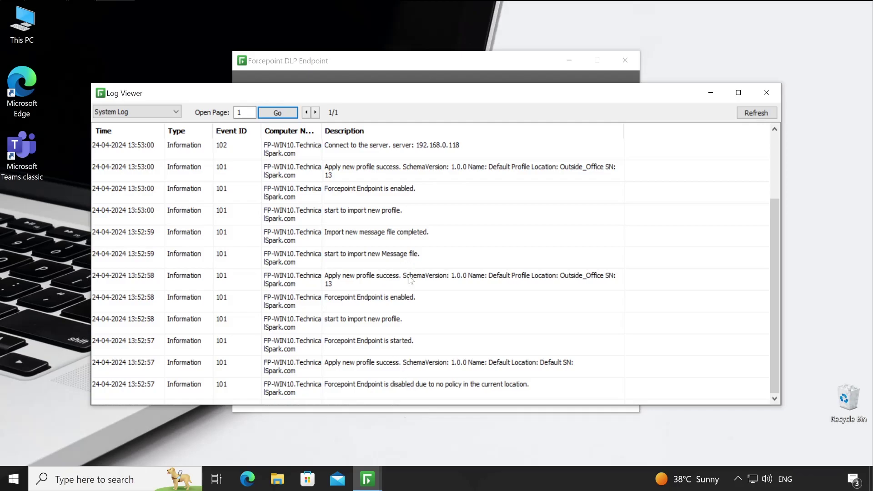
pyautogui.scroll(2, 320, 327)
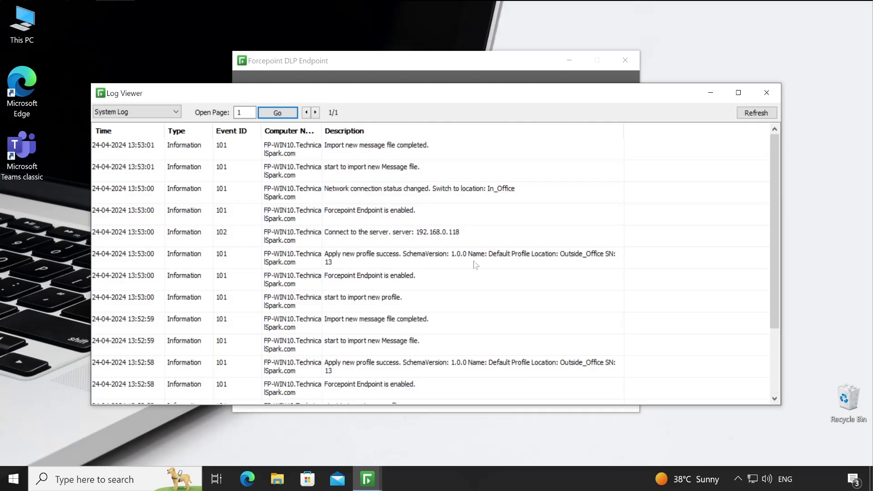
# Check the Content Log, then close Log Viewer and view the empty Contained Files list.
pyautogui.click(156, 111)
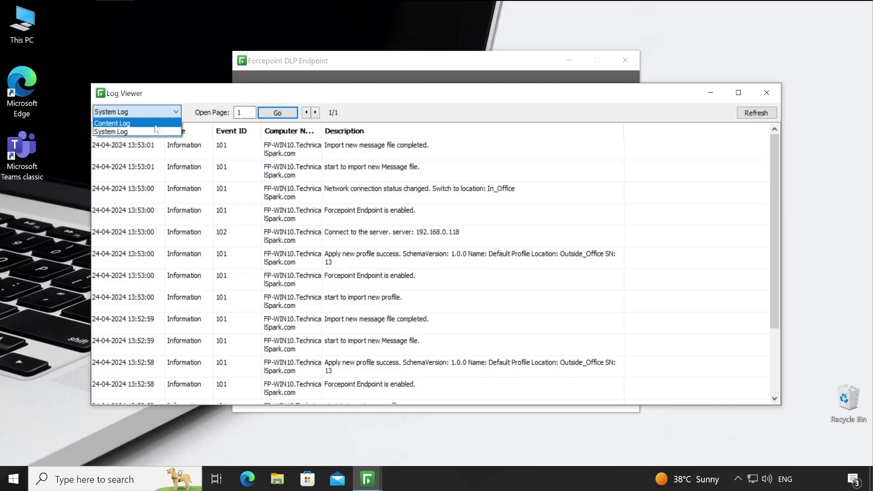
pyautogui.click(137, 124)
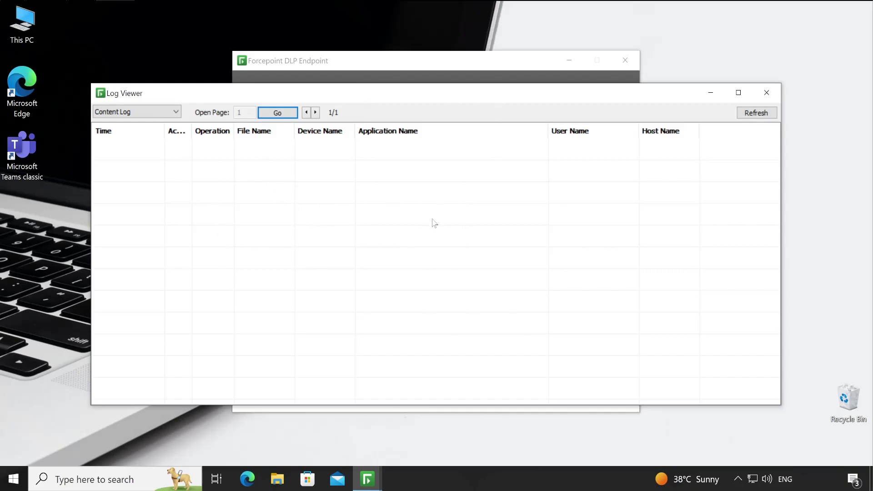
pyautogui.click(771, 92)
pyautogui.click(436, 121)
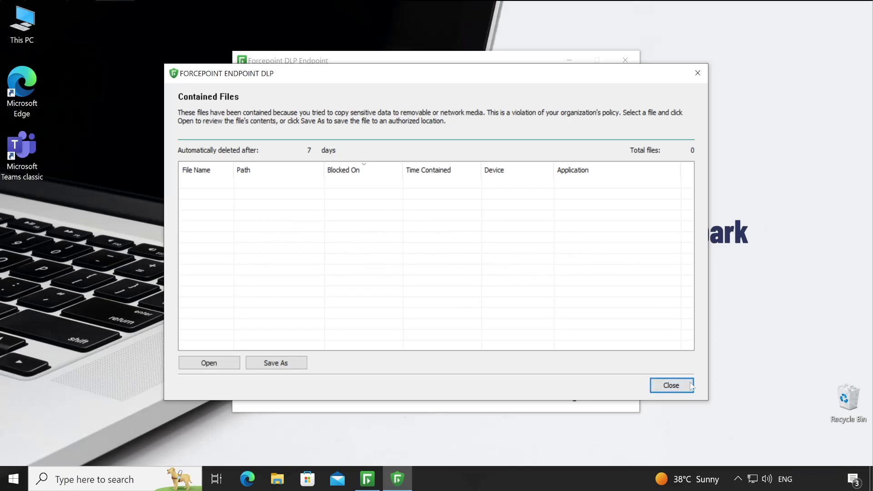
# Close Contained Files and start disabling protection to bring up the bypass code prompt.
pyautogui.click(691, 386)
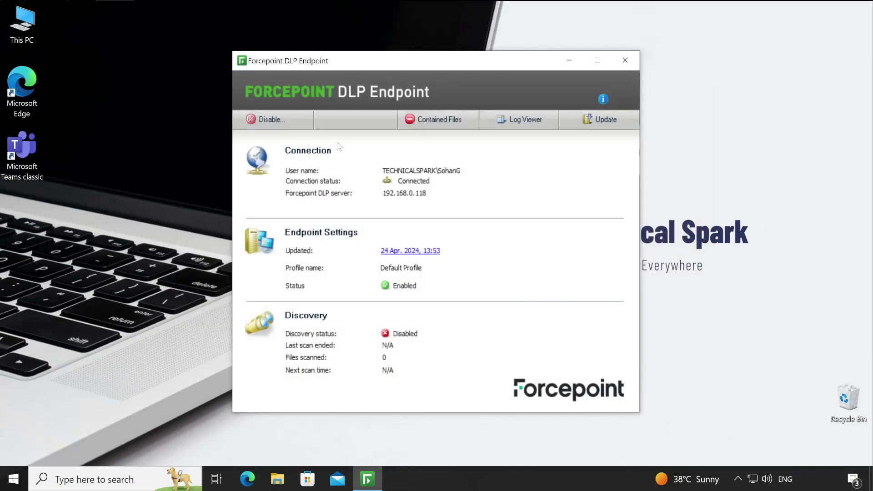
pyautogui.click(279, 121)
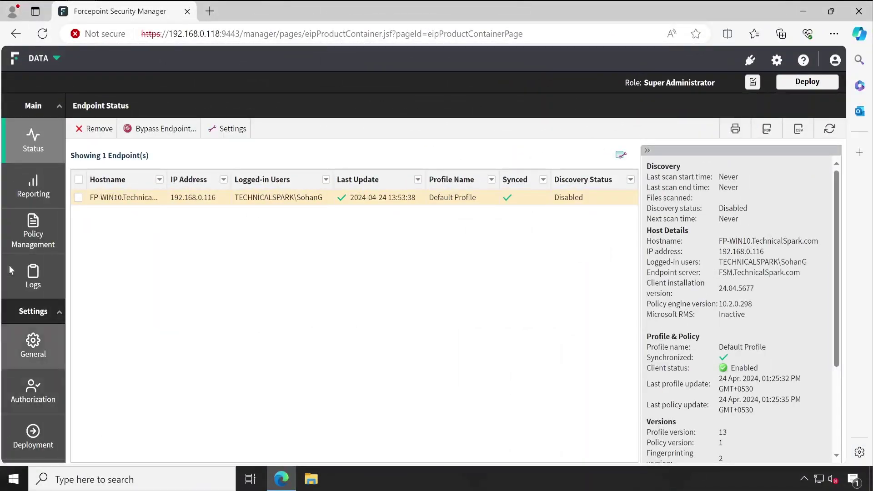
# Generate a 5-minute bypass code for FP-WIN10.TechnicalSpark.com from the agent's bypass ID, and copy it.
pyautogui.moveTo(45, 138)
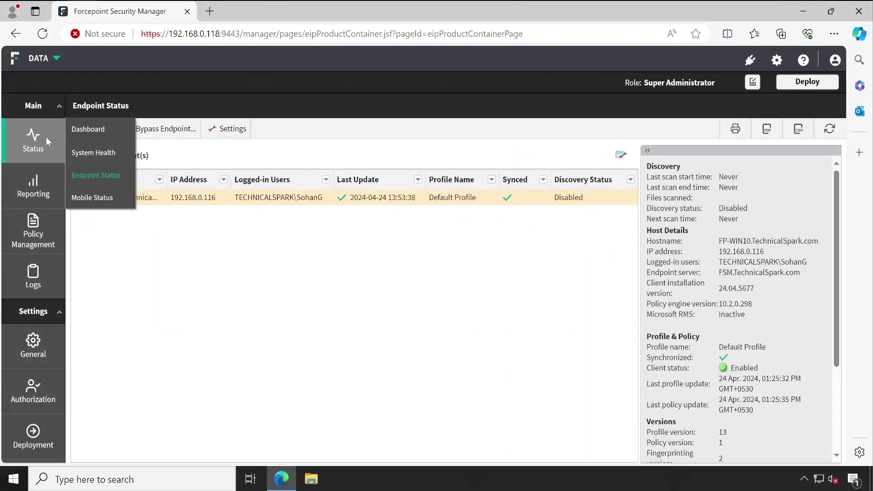
pyautogui.click(96, 175)
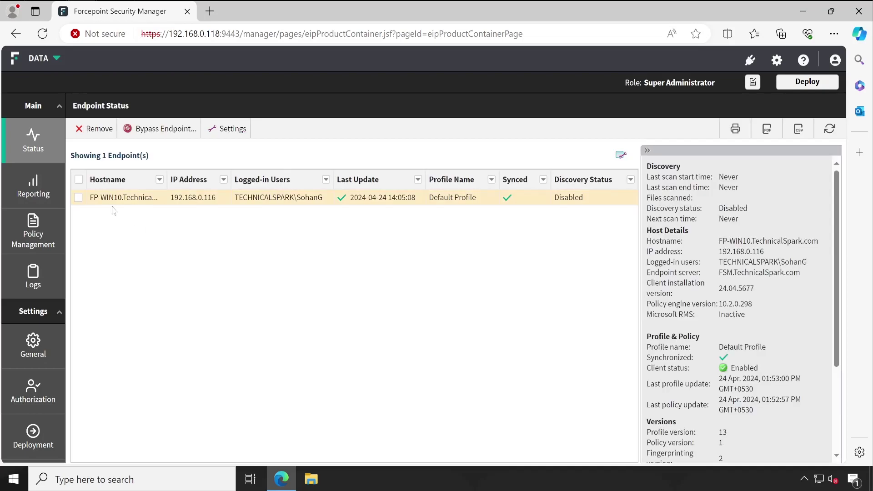
pyautogui.click(78, 197)
pyautogui.click(164, 130)
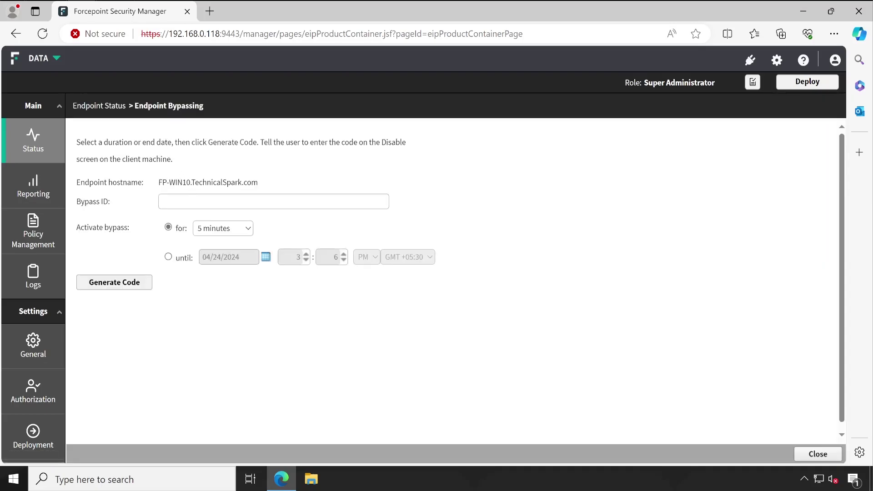
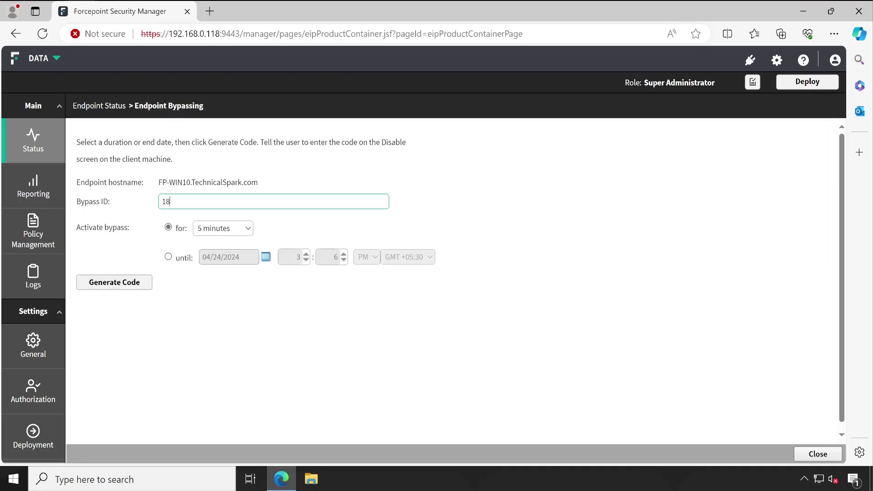
pyautogui.click(240, 233)
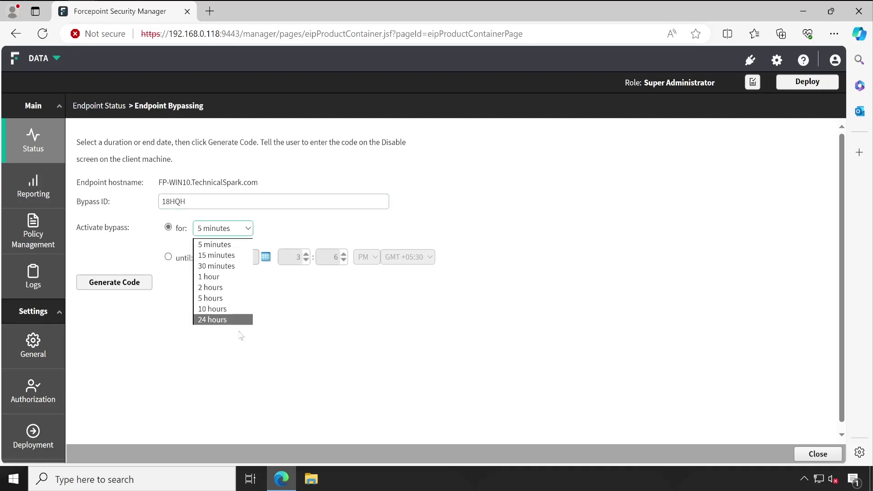
pyautogui.click(327, 334)
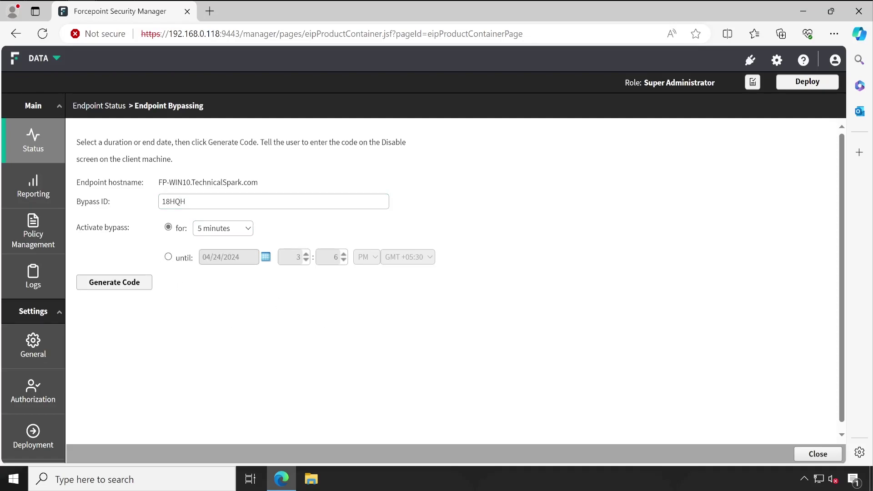
pyautogui.click(92, 284)
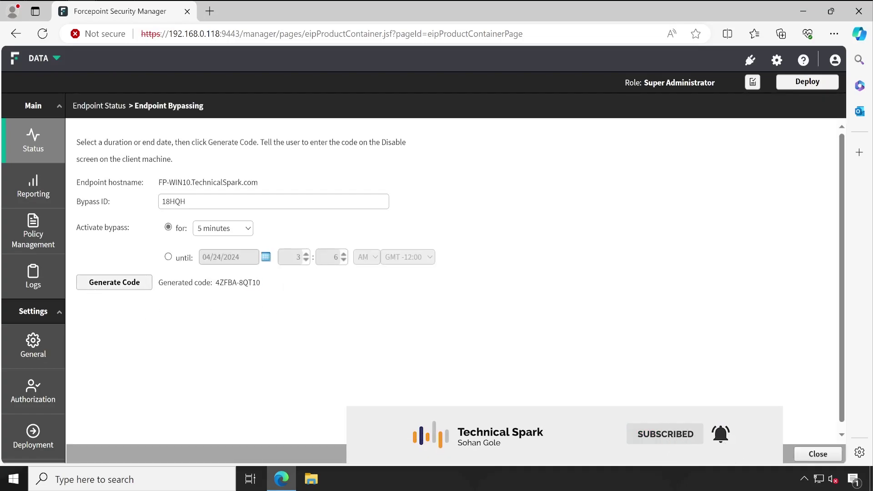
pyautogui.moveTo(260, 282); pyautogui.dragTo(219, 282)
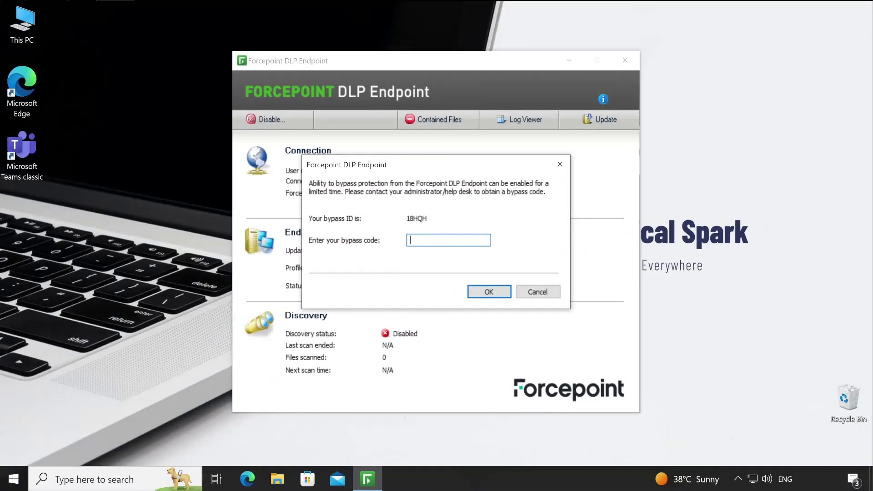
# Paste and confirm the bypass code to suspend protection, then re-enable protection.
pyautogui.click(507, 292)
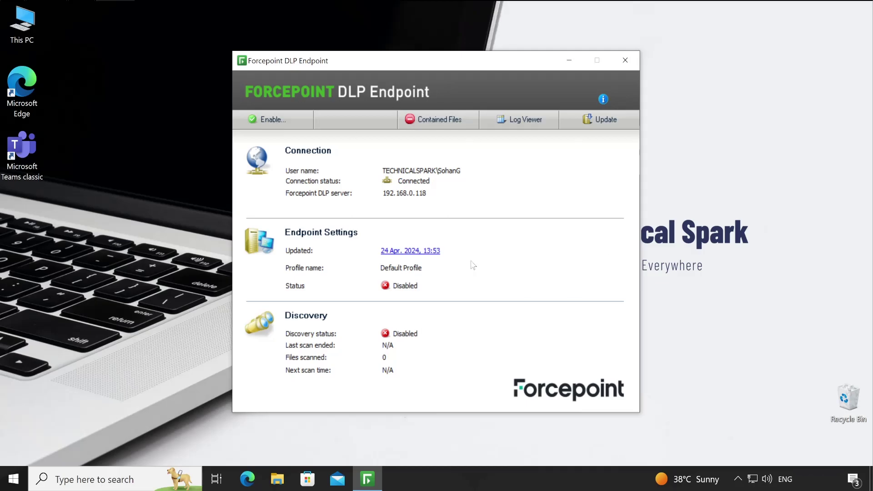
pyautogui.click(279, 121)
pyautogui.click(738, 479)
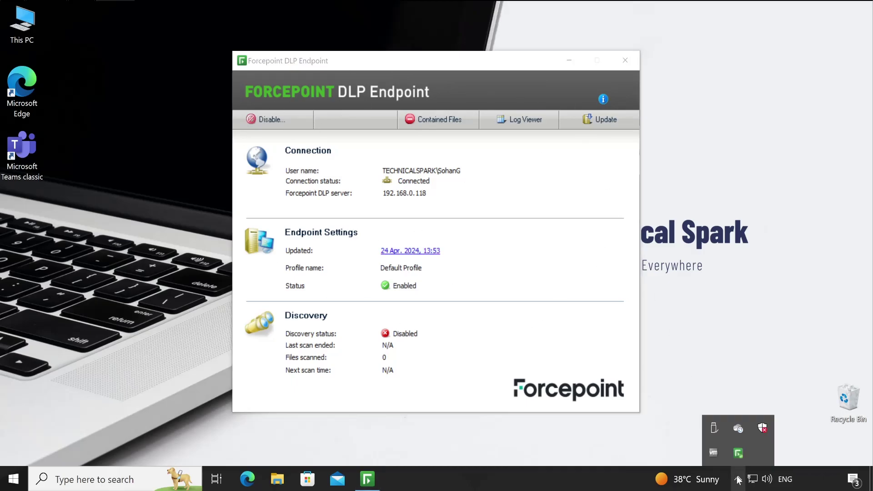
pyautogui.rightClick(738, 454)
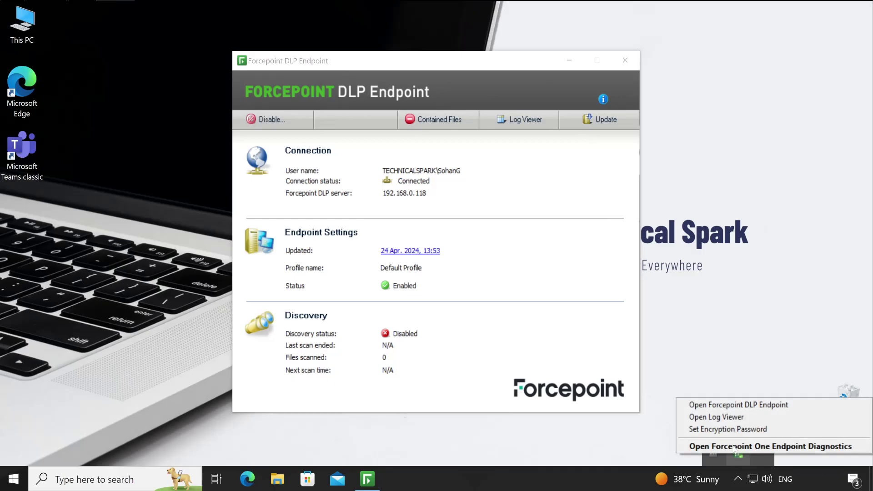
pyautogui.click(723, 417)
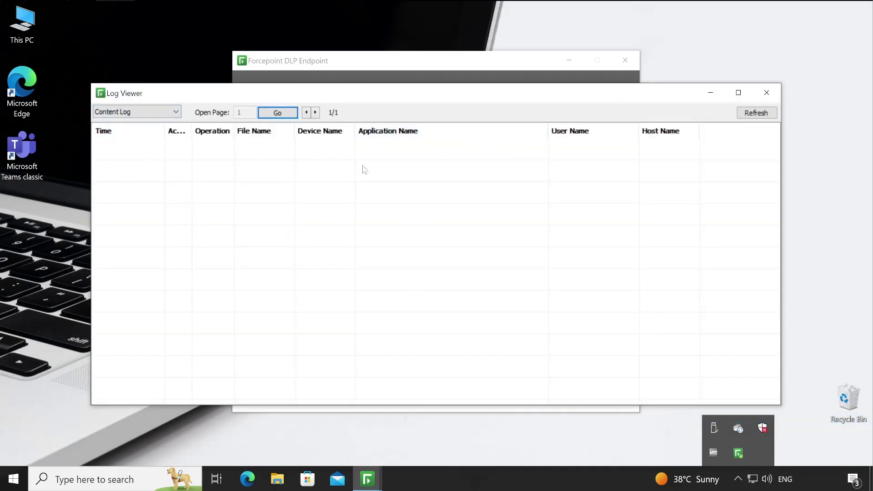
pyautogui.click(769, 91)
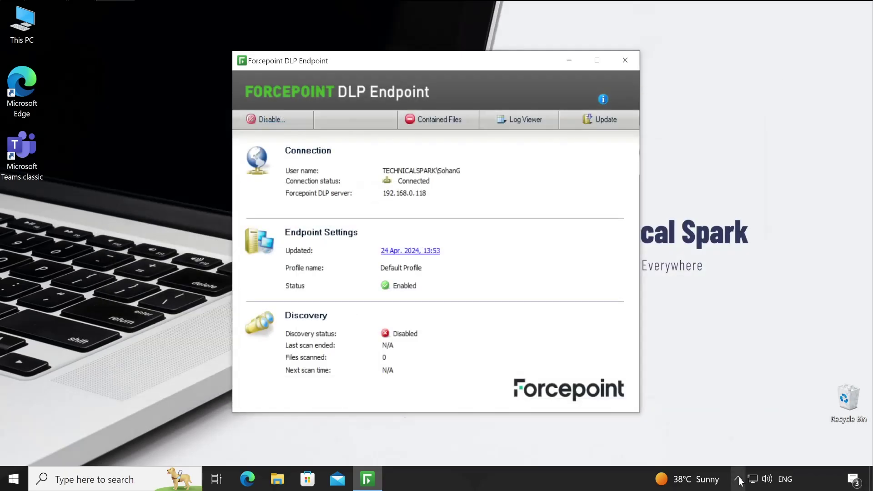
pyautogui.click(738, 477)
pyautogui.rightClick(738, 454)
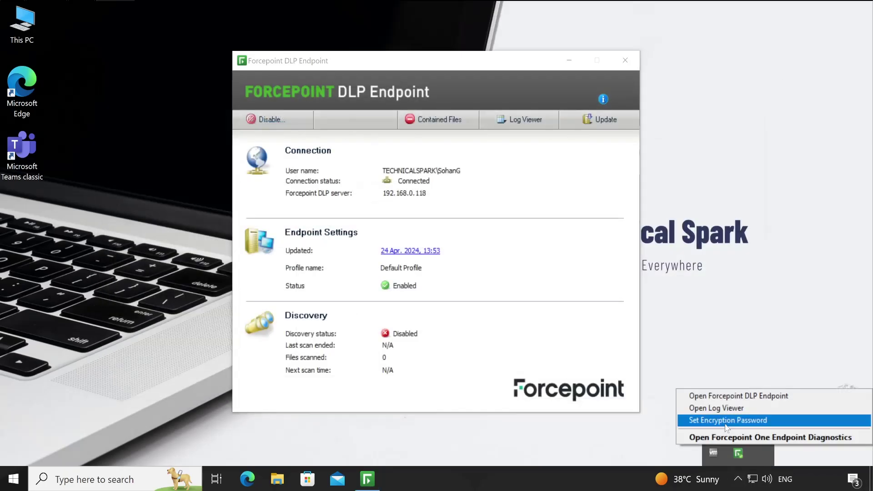
pyautogui.click(727, 420)
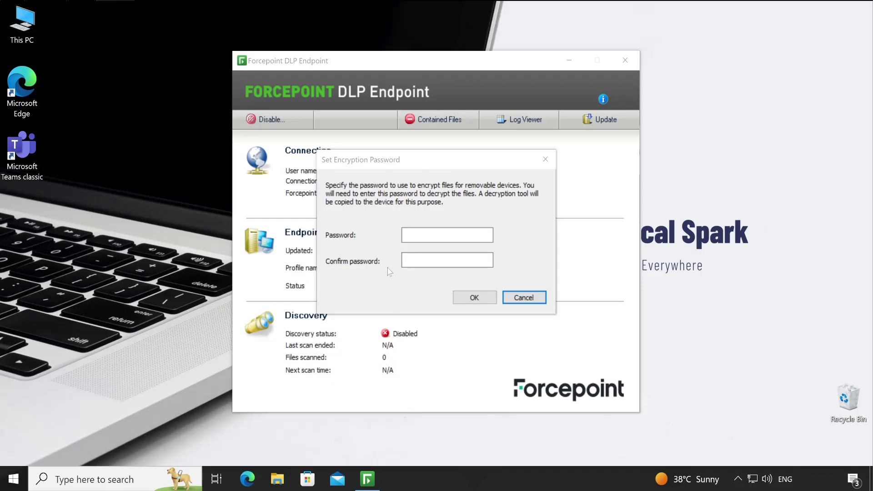
pyautogui.click(542, 300)
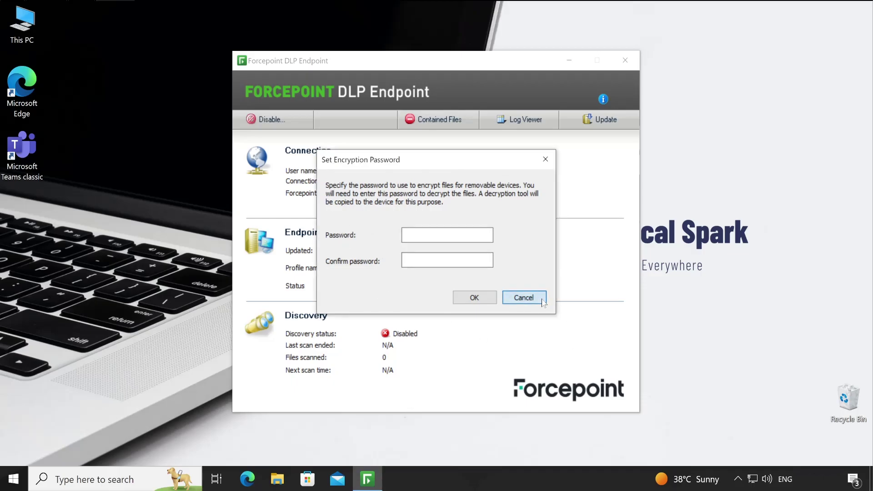
pyautogui.click(542, 299)
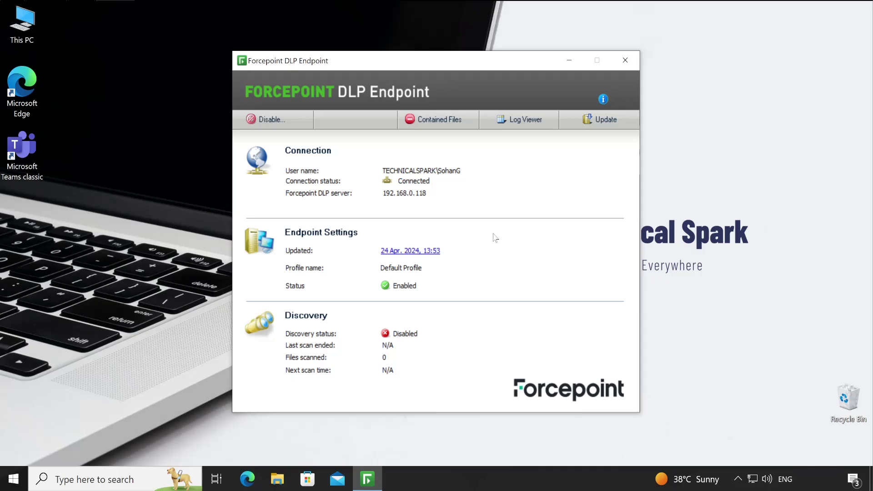
# Launch the One Endpoint Diagnostics Tool from the tray menu and close the DLP Endpoint window.
pyautogui.click(737, 479)
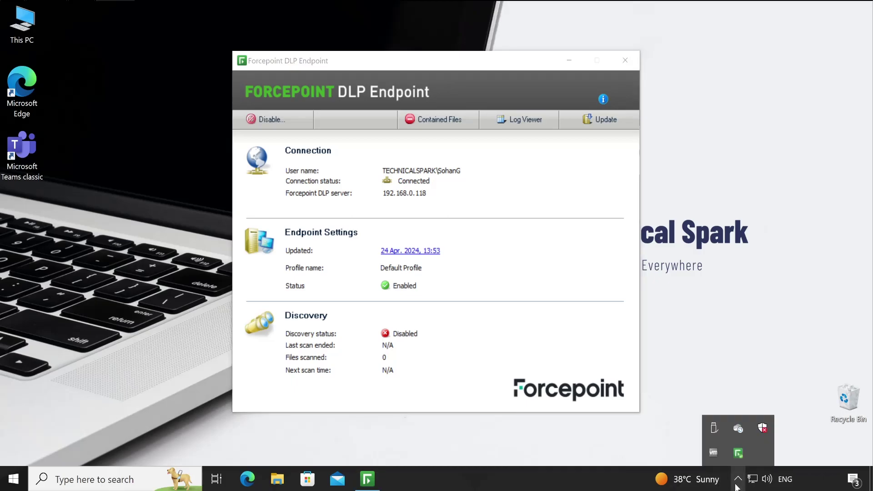
pyautogui.rightClick(731, 452)
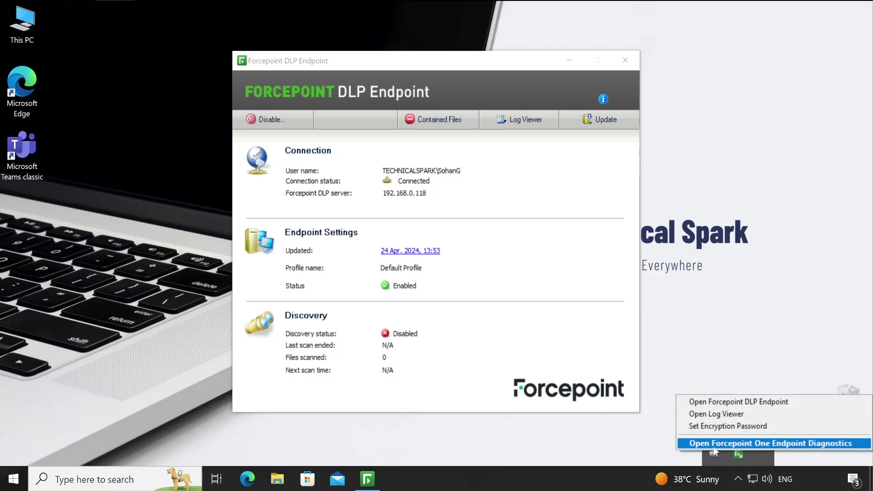
pyautogui.click(791, 443)
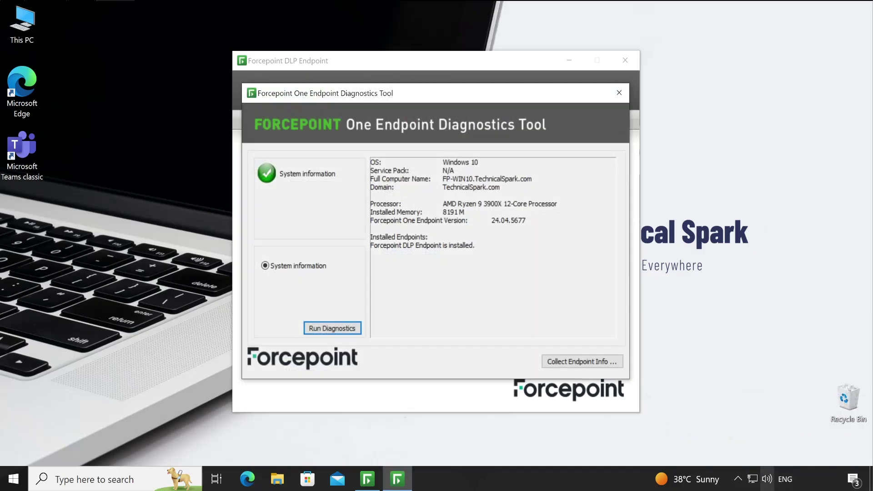
pyautogui.click(584, 402)
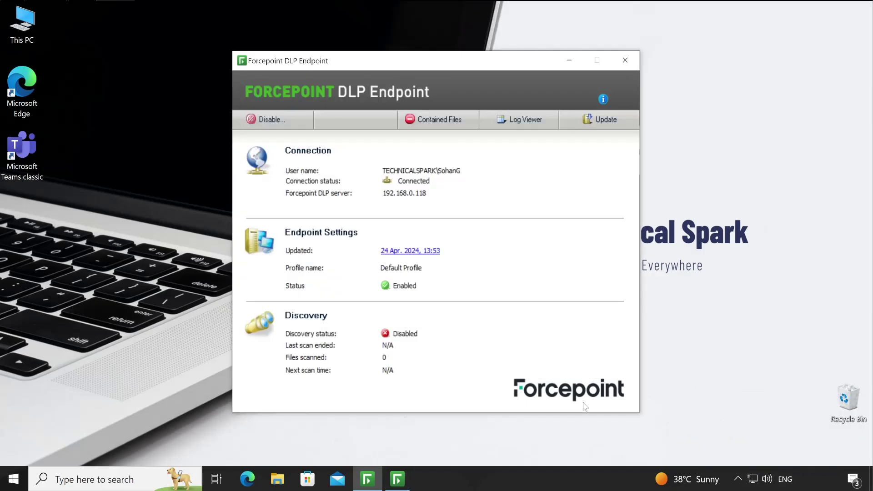
pyautogui.click(625, 61)
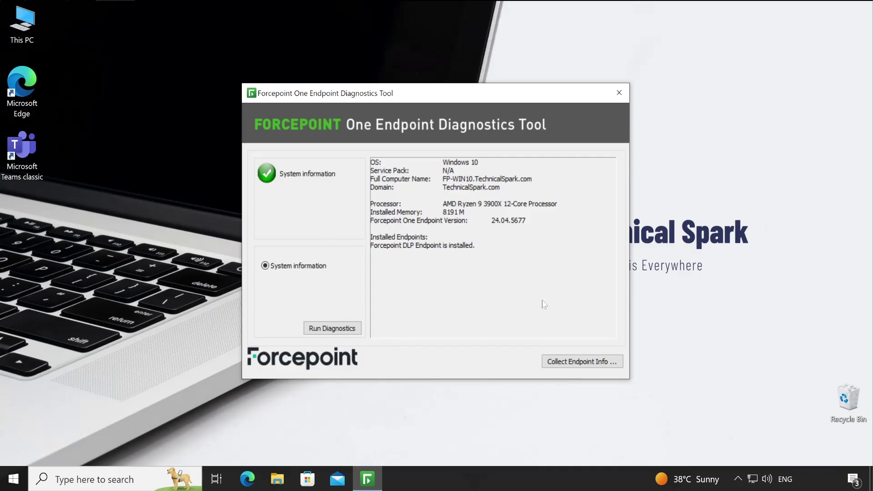
# Collect endpoint info into a 3.28 MB ClientInfo zip on the desktop.
pyautogui.click(570, 362)
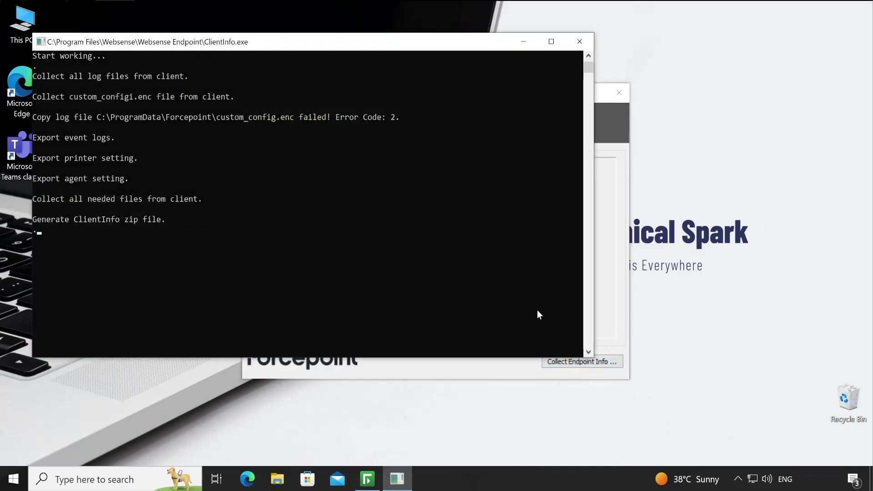
pyautogui.click(167, 271)
pyautogui.press('Return')
pyautogui.press('Return')
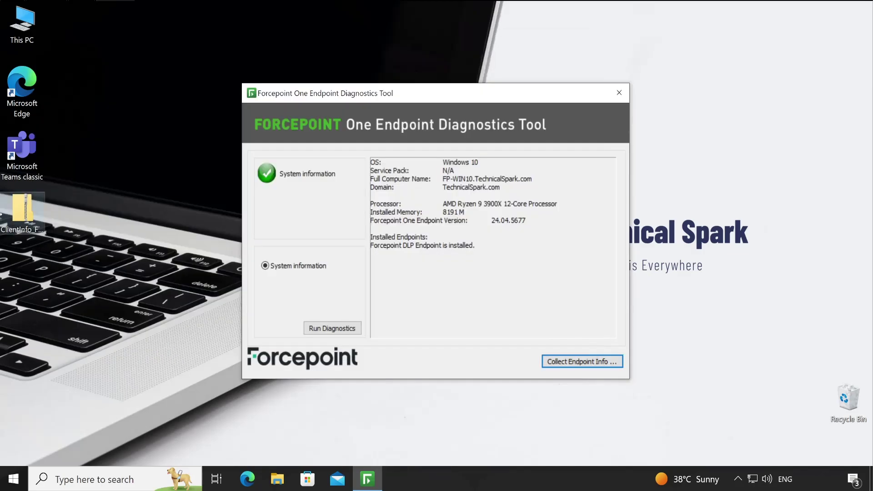
pyautogui.click(23, 212)
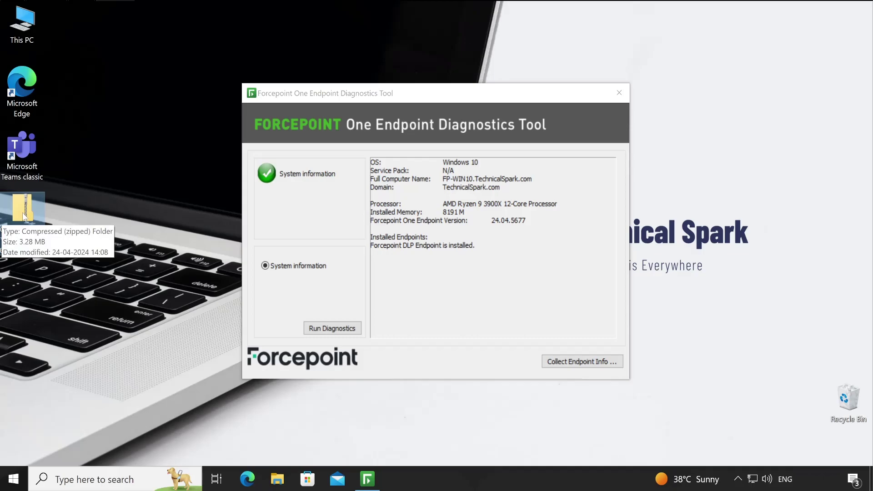
# Run the endpoint diagnostics check, then close the Diagnostics Tool.
pyautogui.click(319, 314)
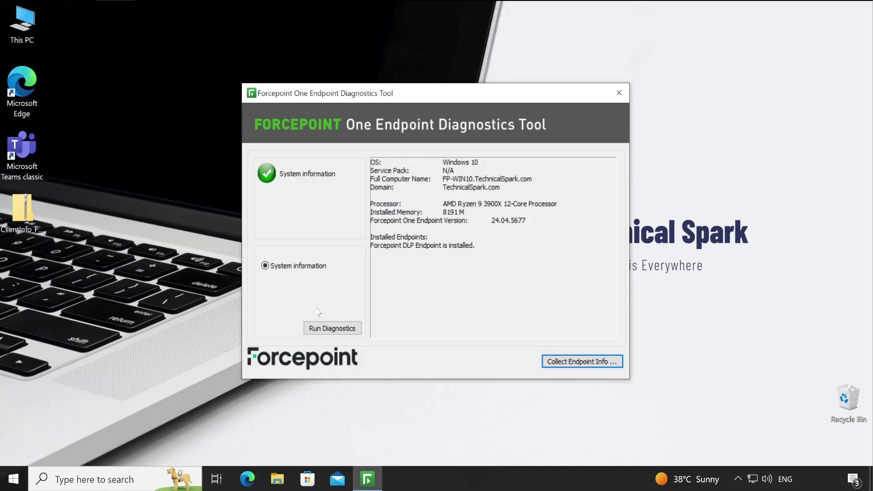
pyautogui.click(334, 333)
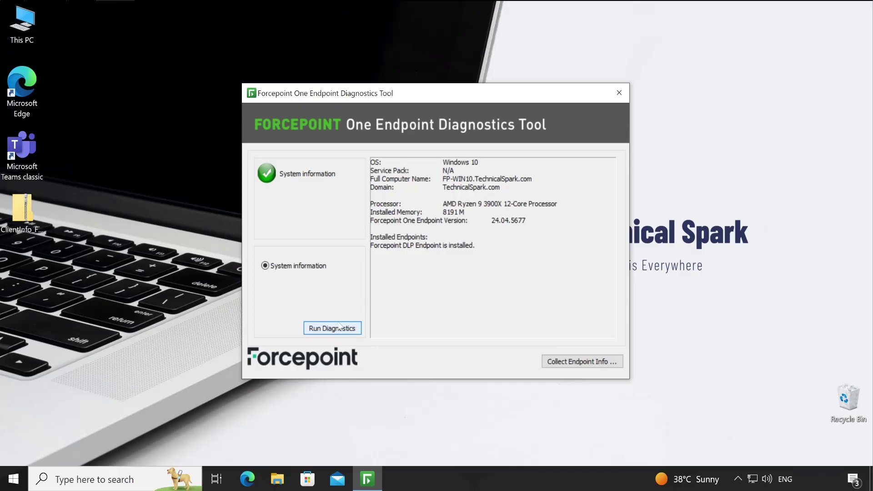
pyautogui.click(618, 93)
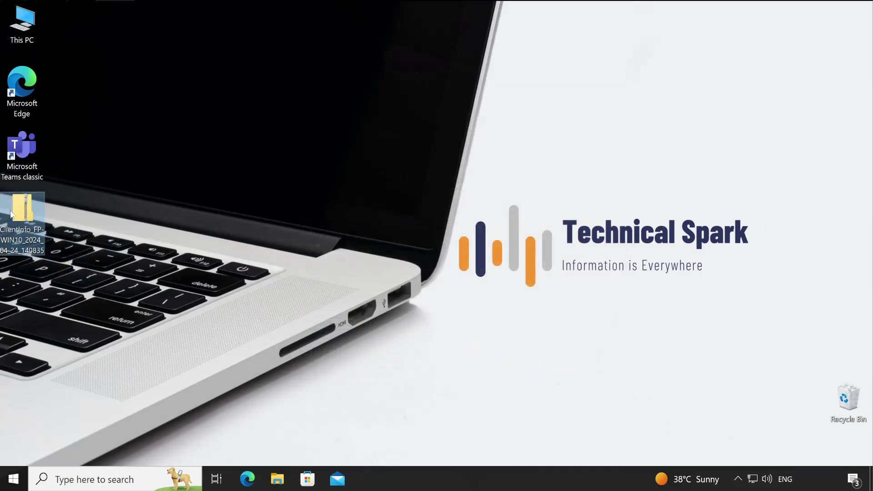
# Permanently delete the ClientInfo zip and reopen the DLP Endpoint status window from the tray.
pyautogui.hotkey('shift', 'Delete')
pyautogui.press('Return')
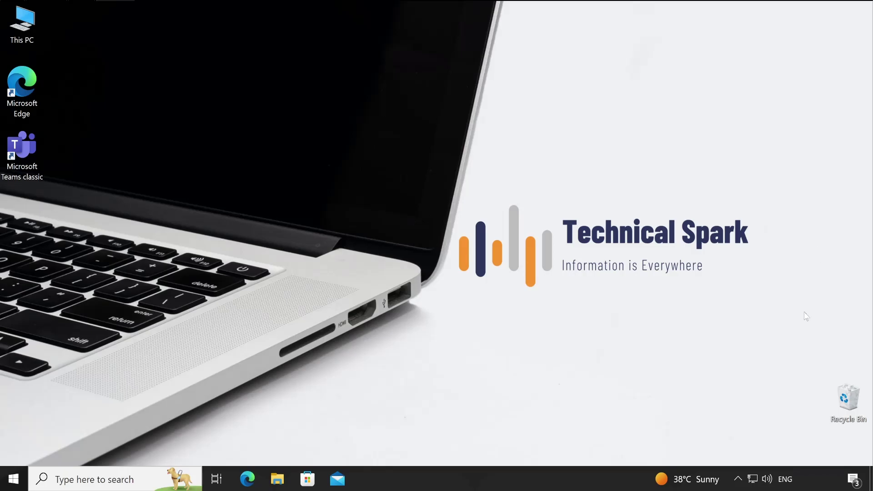
pyautogui.click(738, 483)
pyautogui.doubleClick(738, 454)
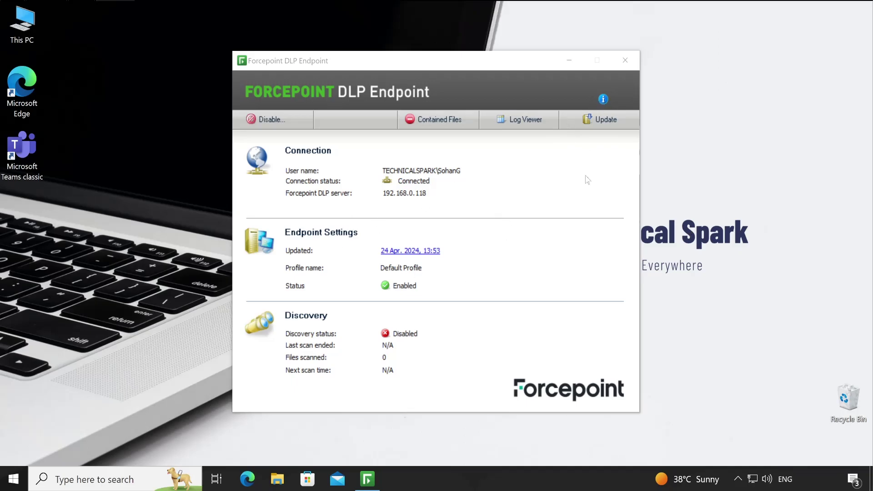
# Open the About dialog showing Version 24.04 Build 5677 and policy engine 10.2.0.298.
pyautogui.click(603, 100)
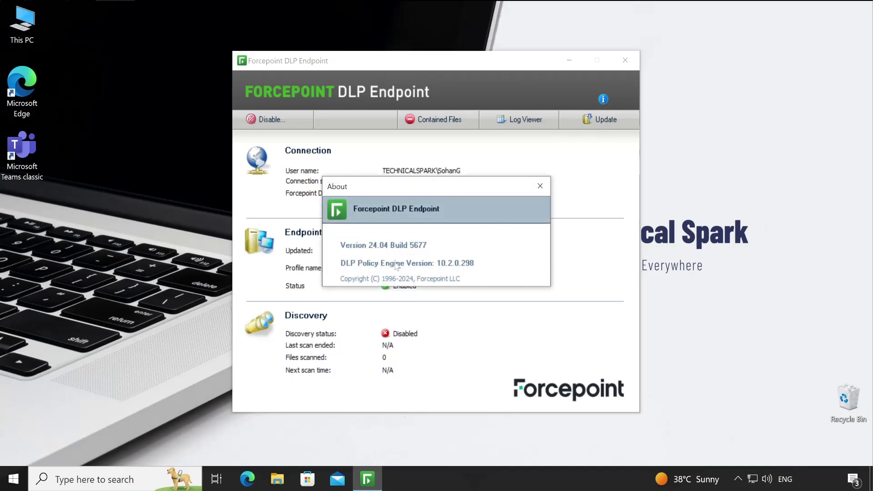